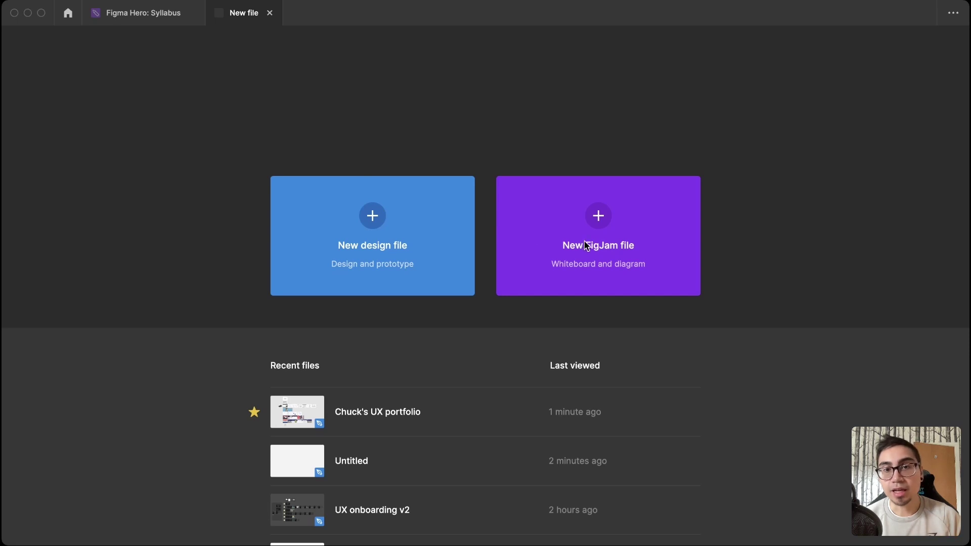
Create a new blank design file and add a text layer reading 'fasdfa'.
click(372, 225)
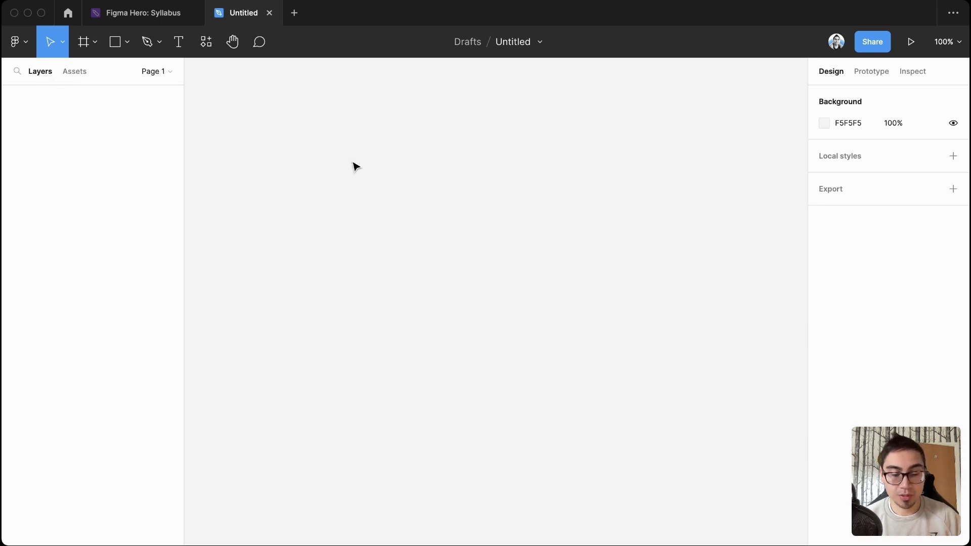
key(t)
click(314, 140)
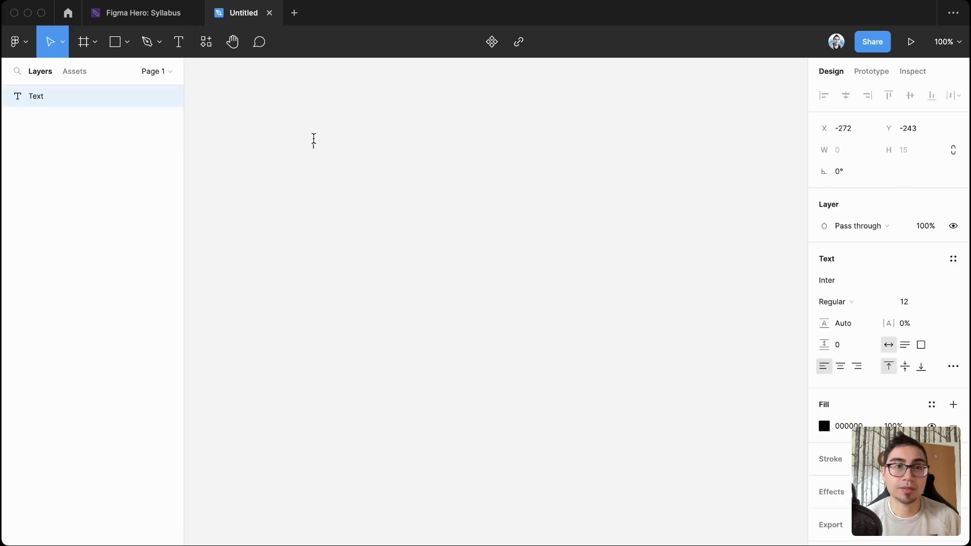
text(fasdfa)
key(Escape)
Draw a grey rectangle below the text, then select each layer from the layer list.
key(r)
drag(314, 171, 373, 238)
click(377, 268)
click(85, 104)
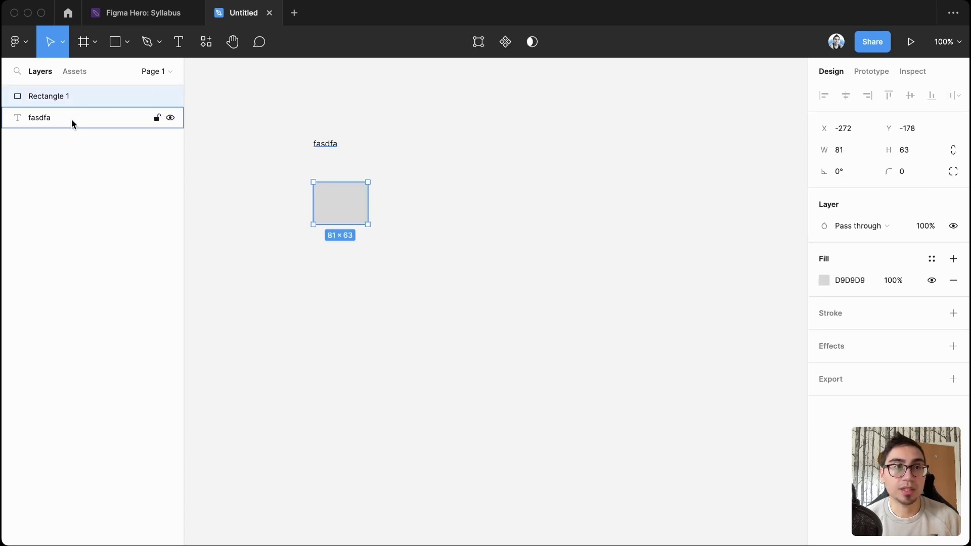
click(71, 119)
click(217, 192)
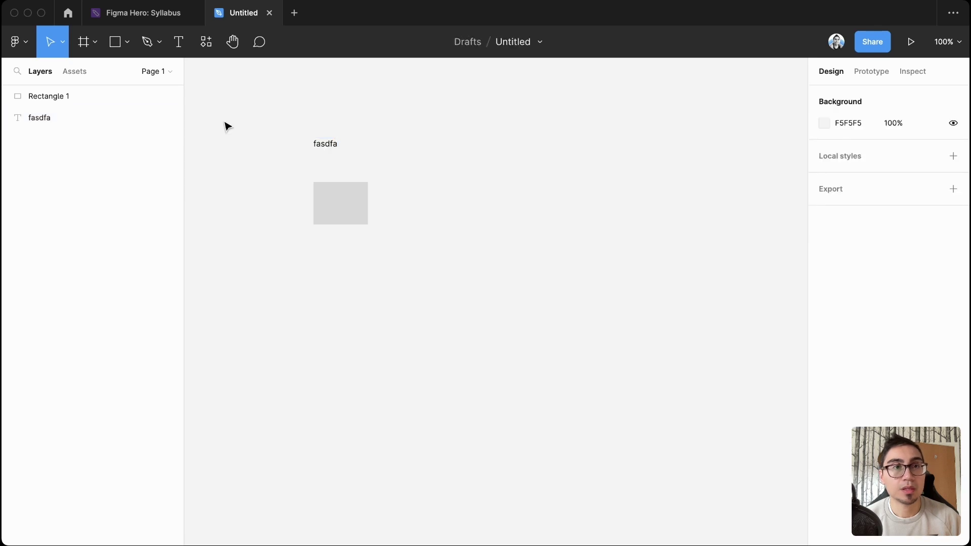
Add Page 2 and Page 3 from the page list, keeping their default names.
click(171, 71)
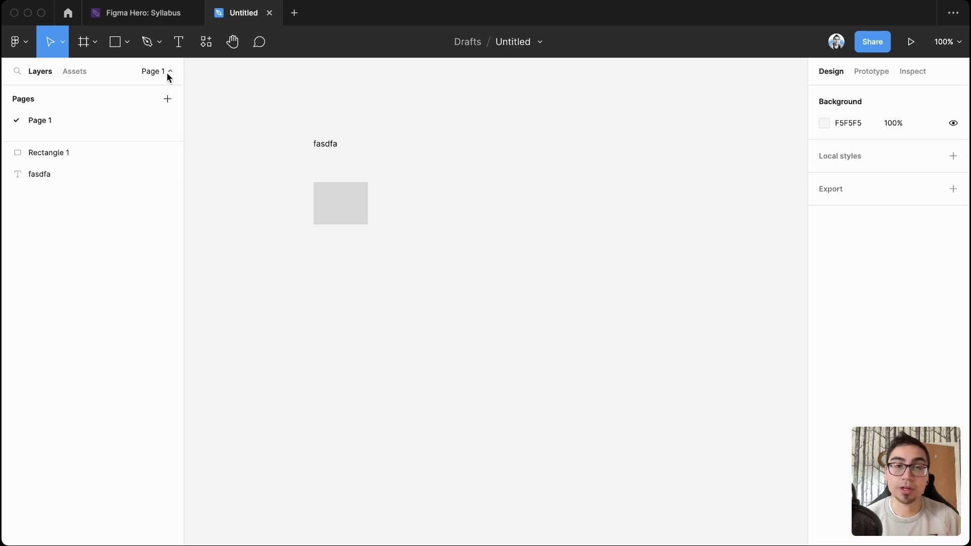
click(167, 99)
key(Return)
click(168, 99)
key(Return)
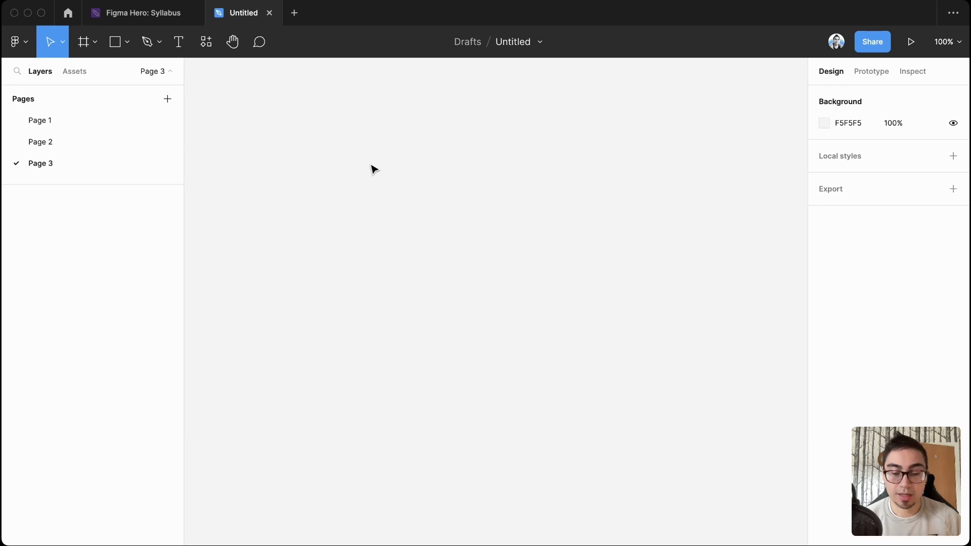
Draw a 101×78 rectangle on Page 3.
key(r)
drag(336, 152, 405, 205)
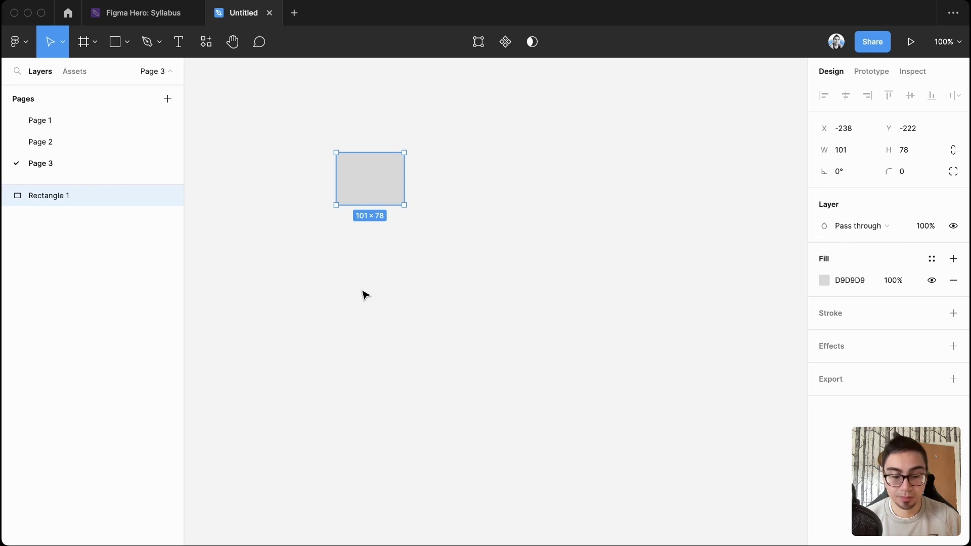
key(Escape)
Add a text layer reading 'fasdfadf' below the rectangle.
key(t)
click(336, 234)
text(fasdfadf)
key(Escape)
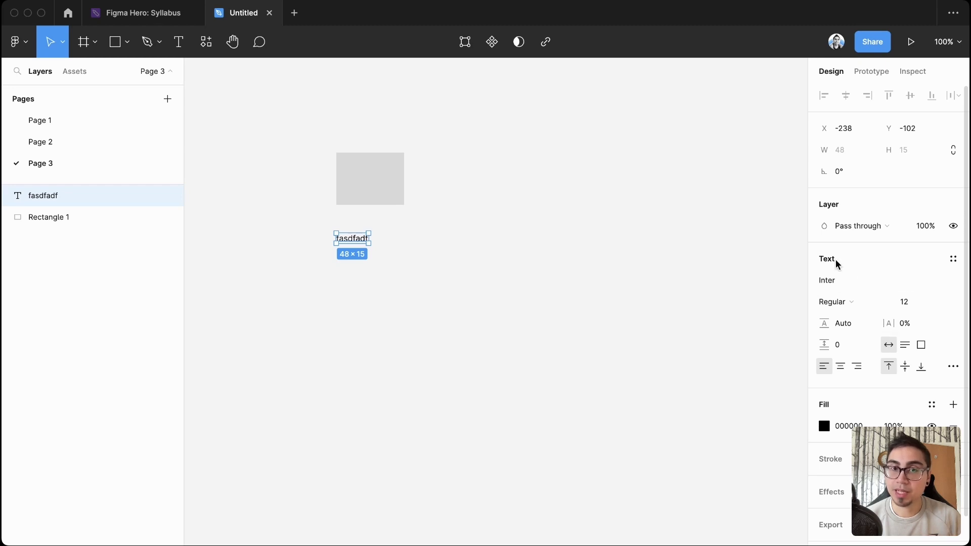
click(592, 218)
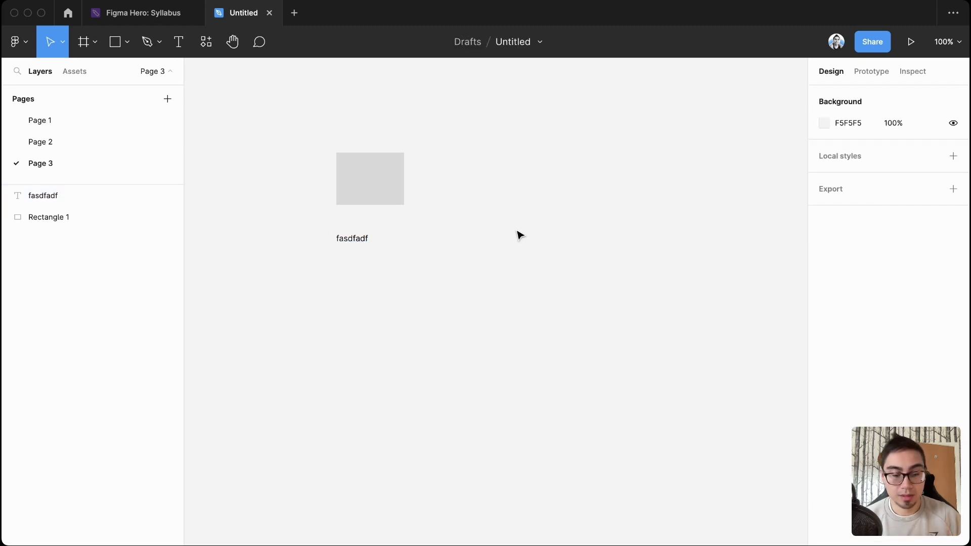
Draw Frame 1 below the fasdfadf text and view the Prototype settings.
key(f)
drag(336, 264, 437, 332)
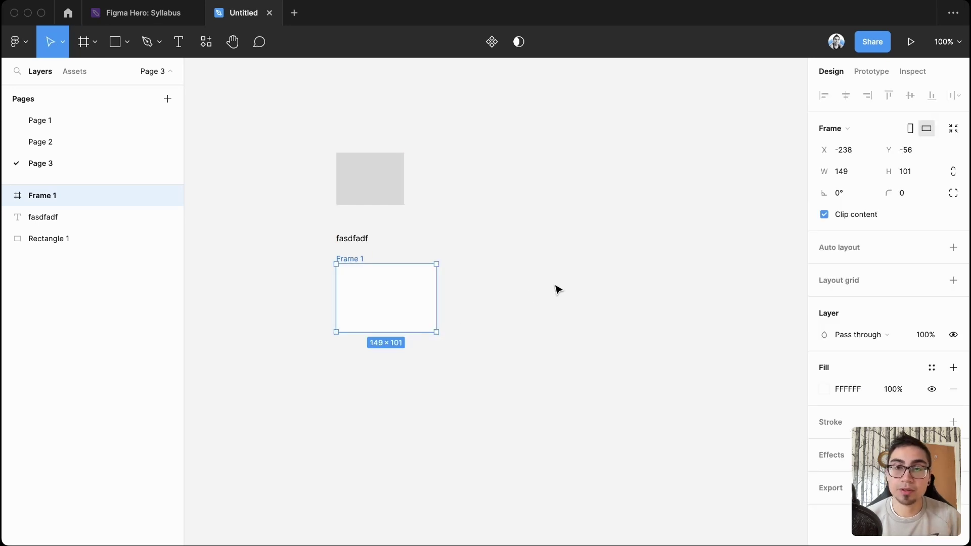
click(878, 72)
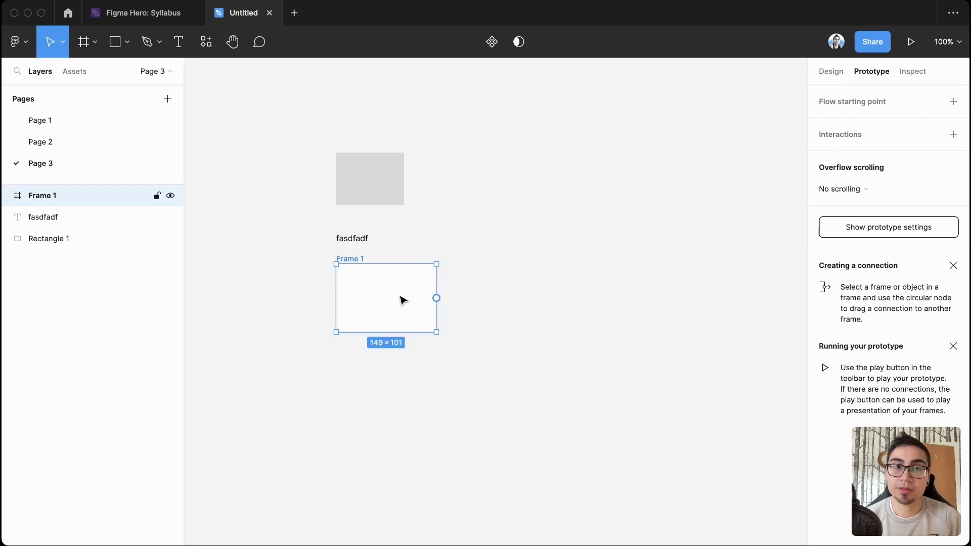
Move the fasdfadf text into Frame 1, then delete it.
click(382, 199)
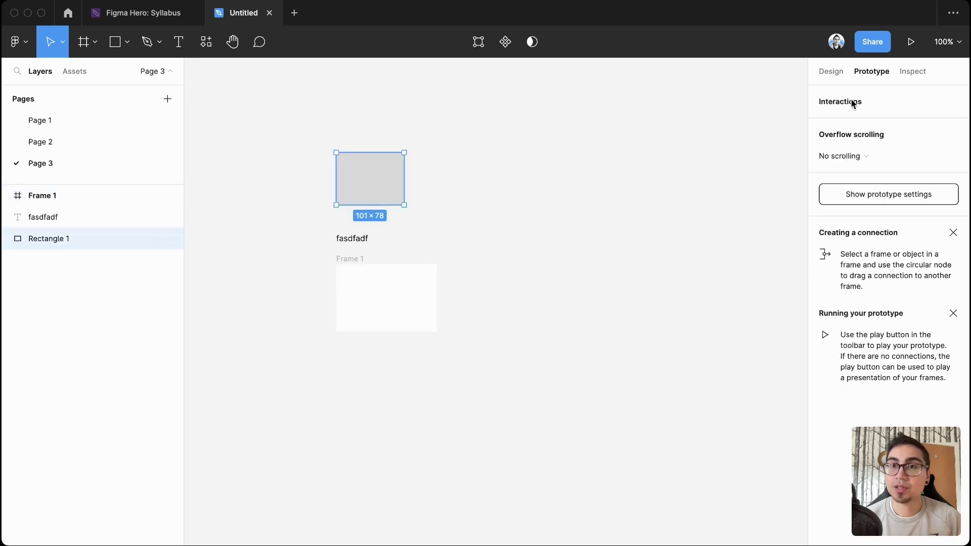
click(363, 252)
drag(354, 243, 377, 281)
click(613, 243)
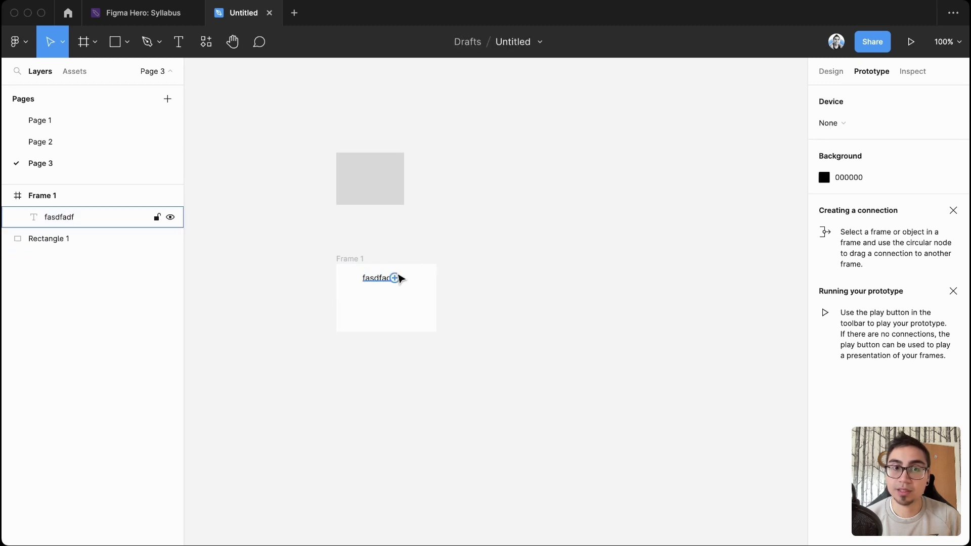
click(390, 281)
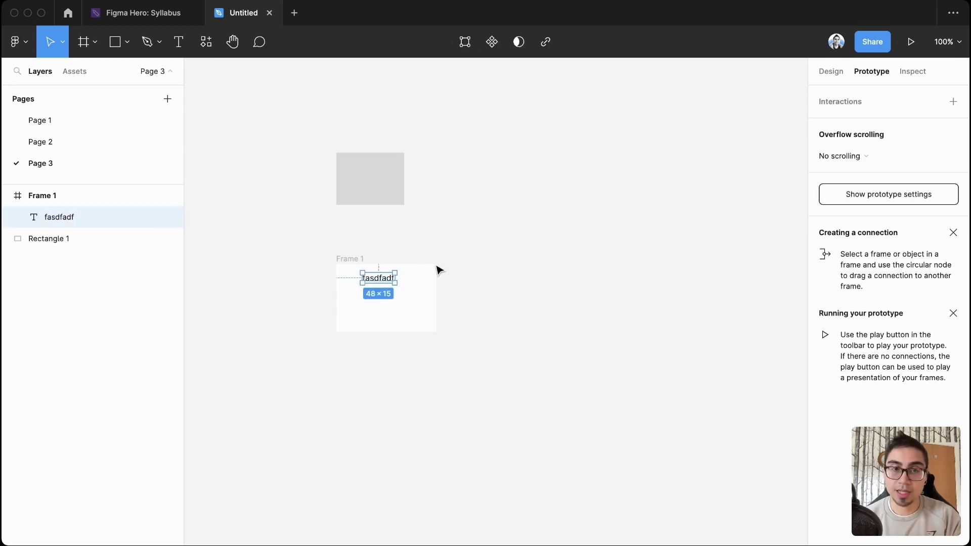
key(Delete)
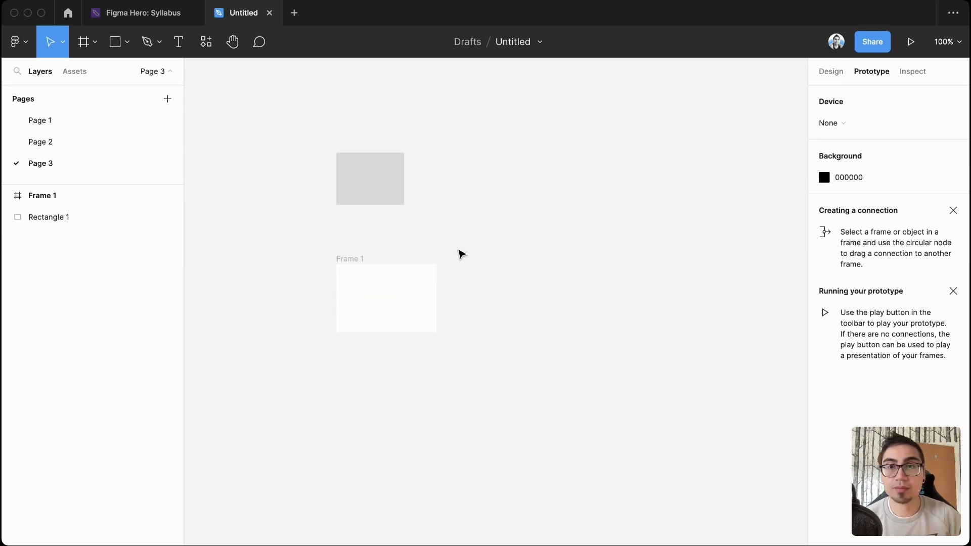
click(917, 72)
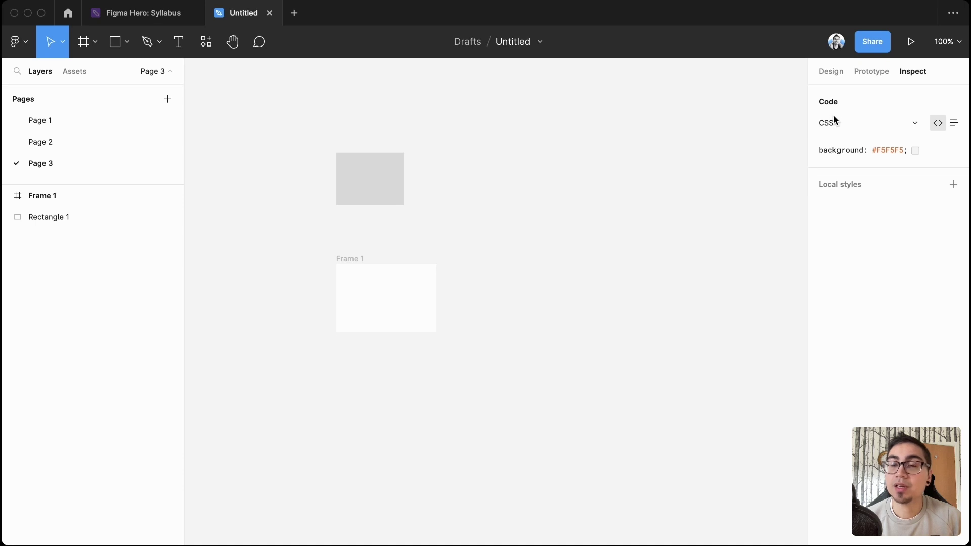
click(421, 276)
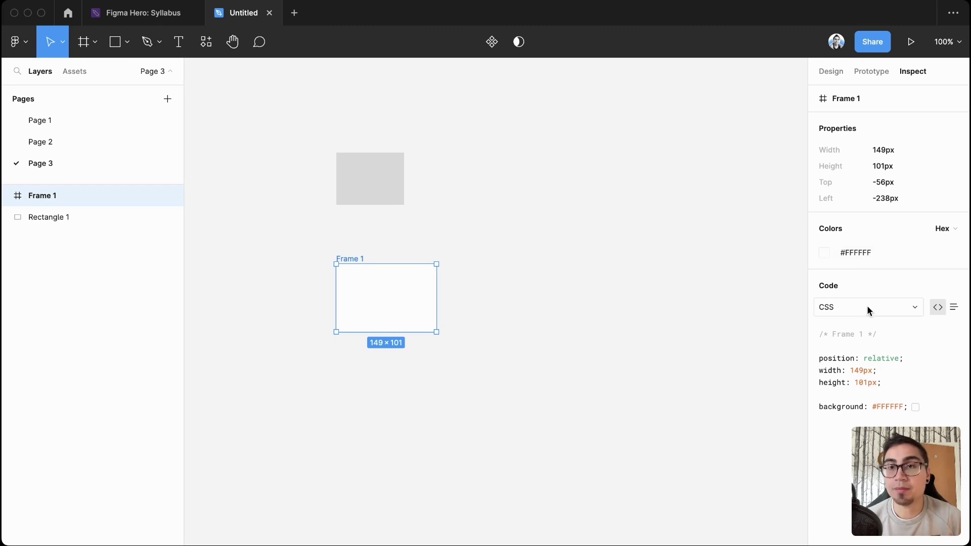
click(570, 279)
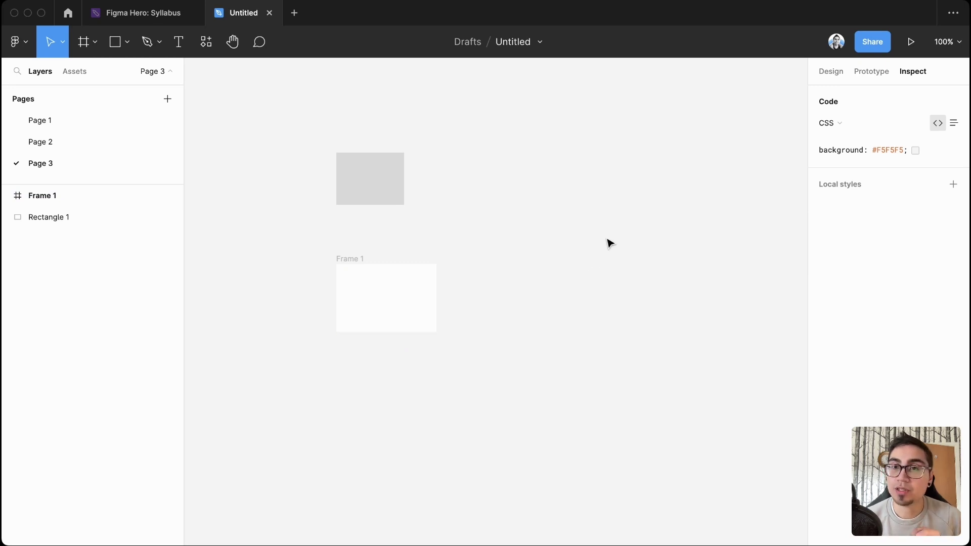
Darken the page background toward black, then undo it back to F5F5F5.
click(870, 72)
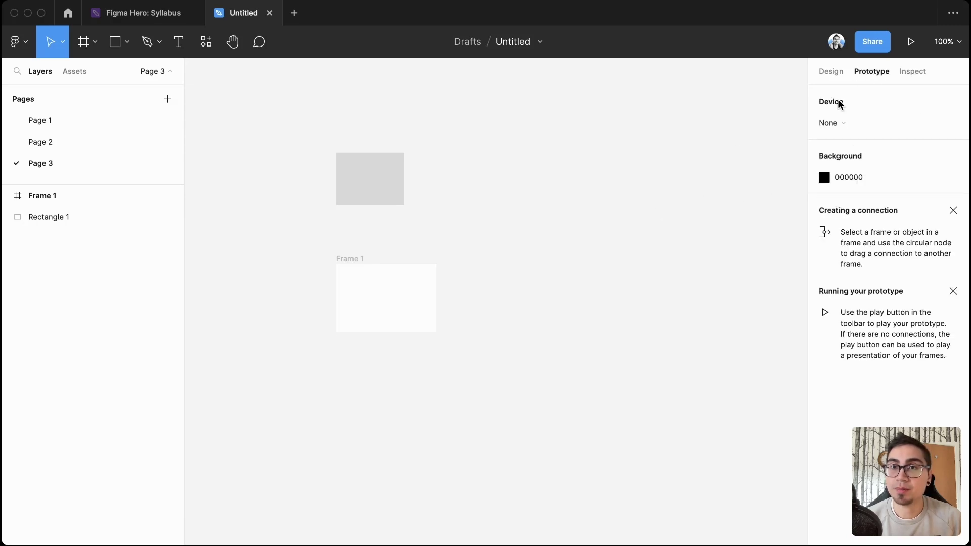
click(834, 72)
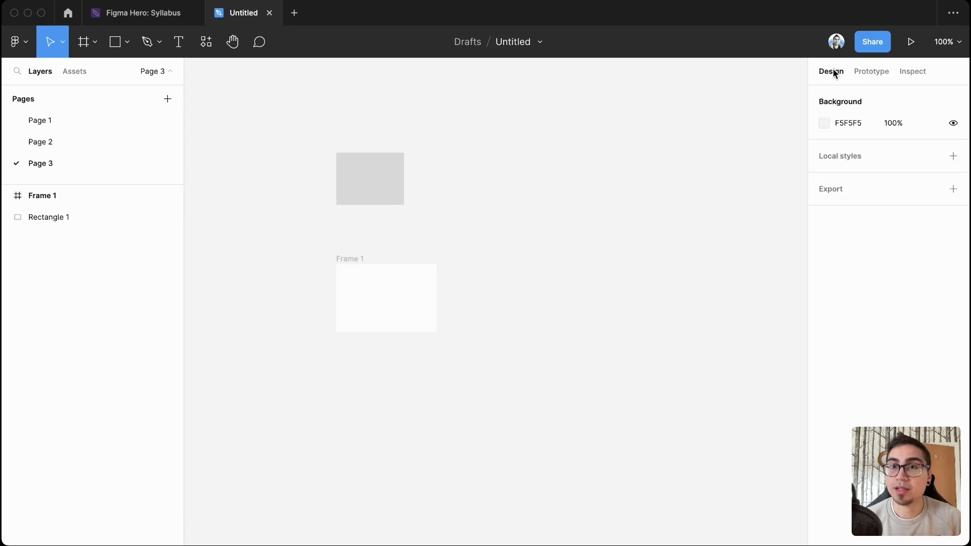
click(870, 125)
click(824, 124)
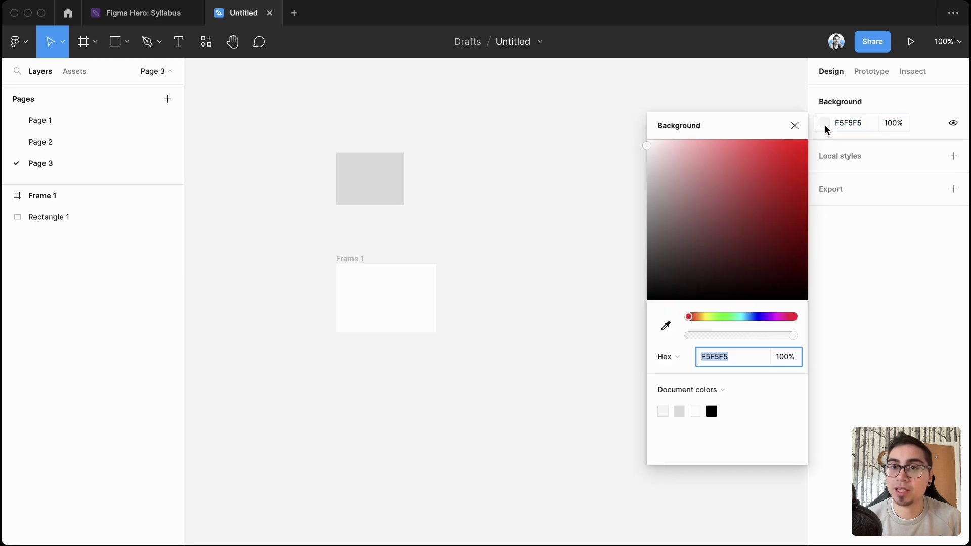
drag(775, 188, 642, 289)
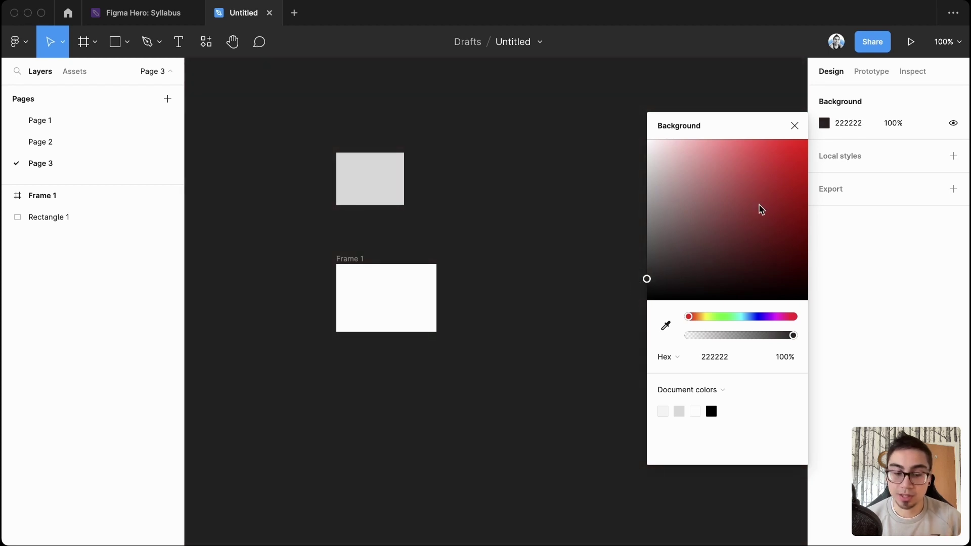
key(ctrl+z)
key(ctrl+z)
key(ctrl+z)
click(795, 126)
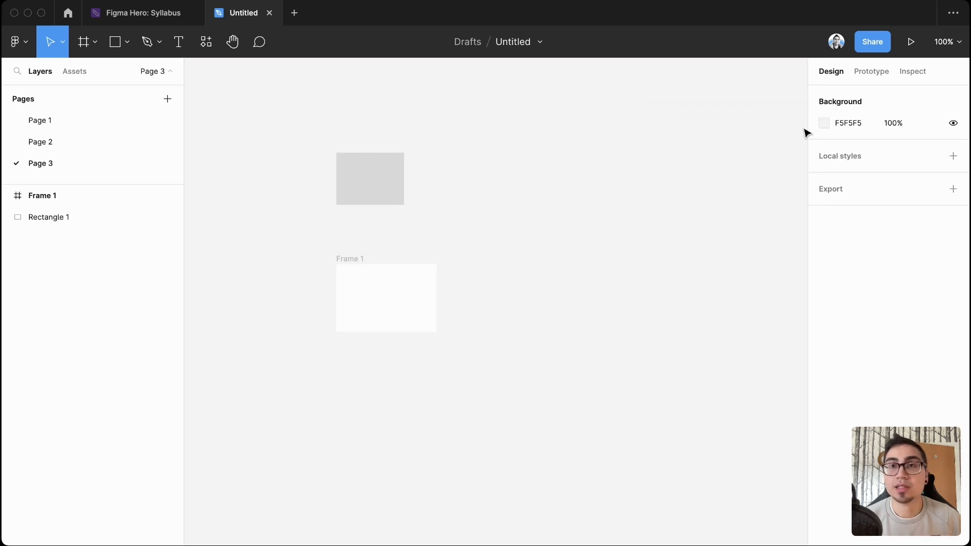
Look through the Prototype and Inspect panels, then return to the Design panel.
click(878, 73)
click(909, 72)
click(860, 74)
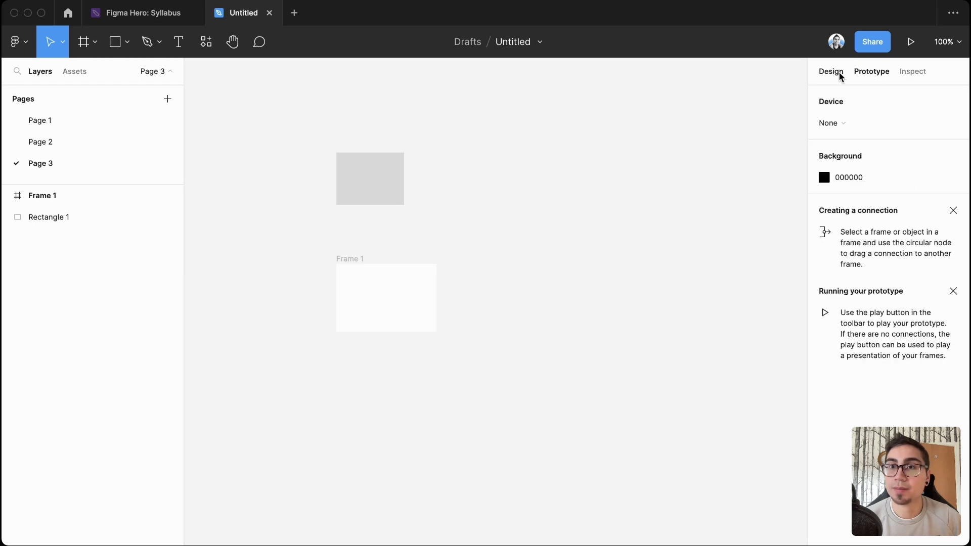
click(837, 72)
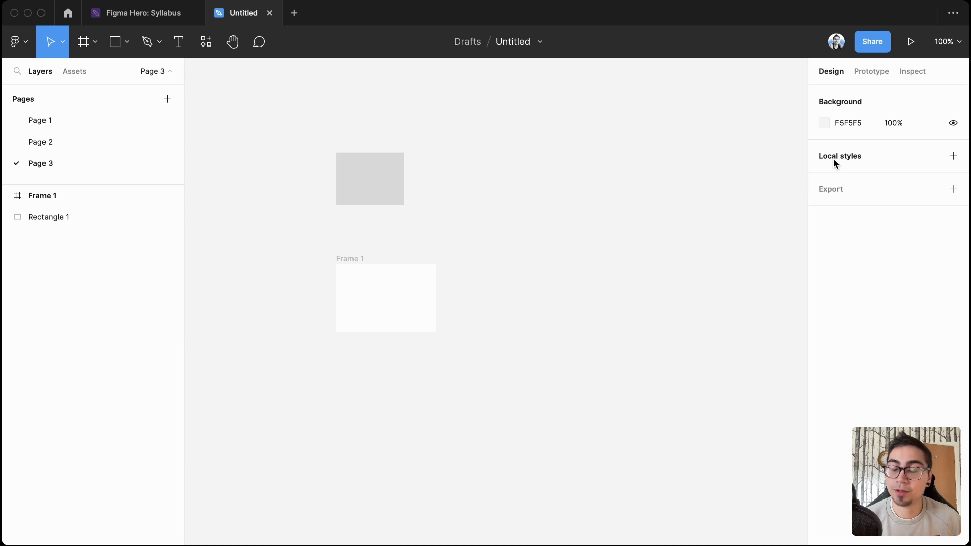
Change Rectangle 1's fill to a vivid green.
click(390, 189)
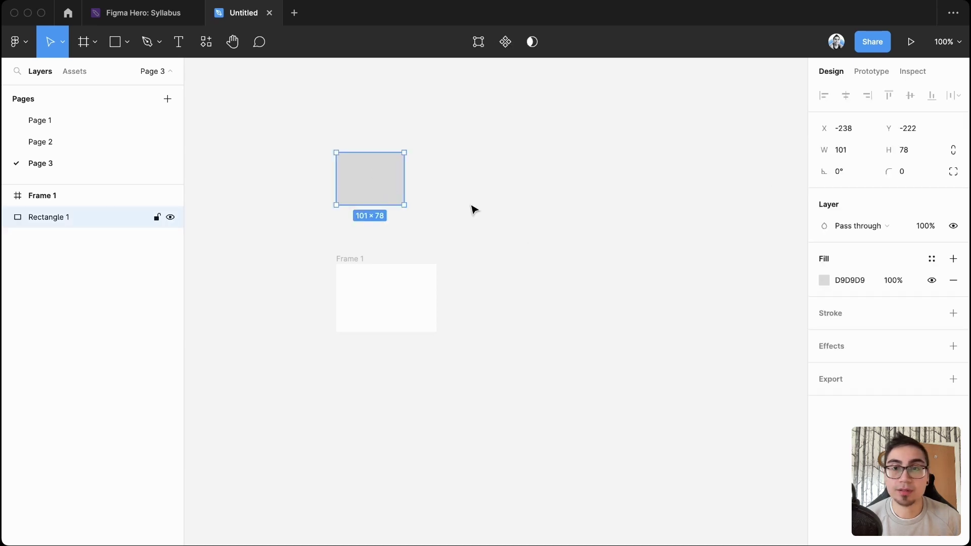
click(824, 280)
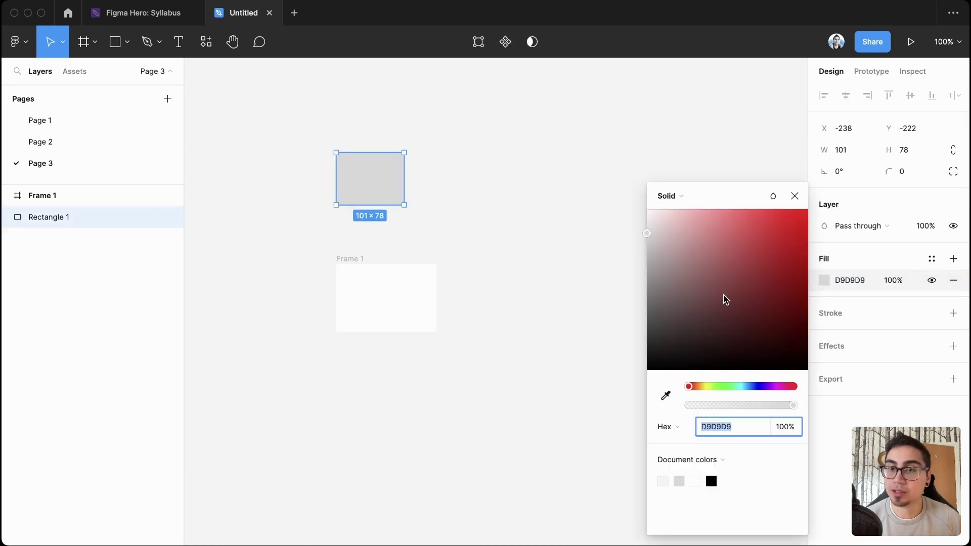
click(718, 387)
drag(748, 314, 797, 214)
click(599, 260)
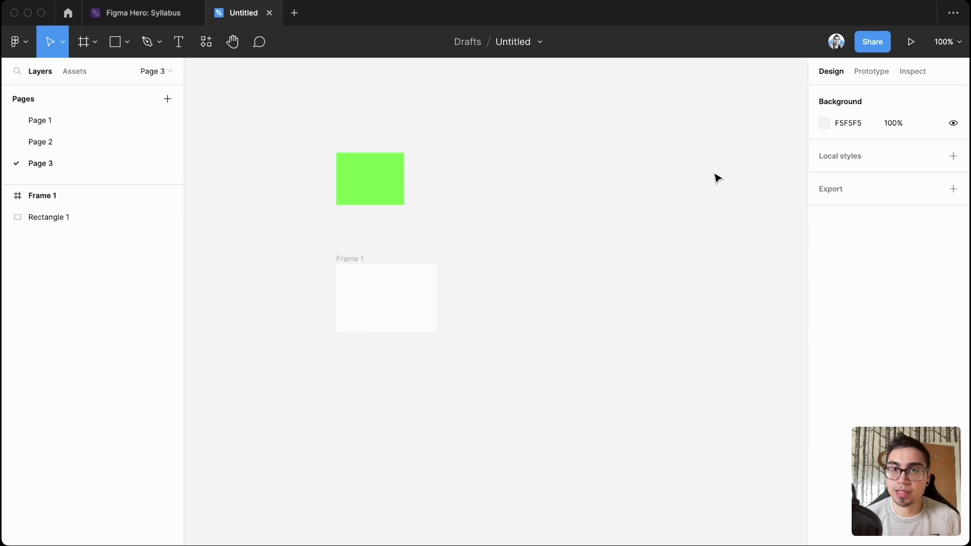
Save the rectangle's fill as a local colour style named 'lime green'.
click(398, 178)
click(932, 260)
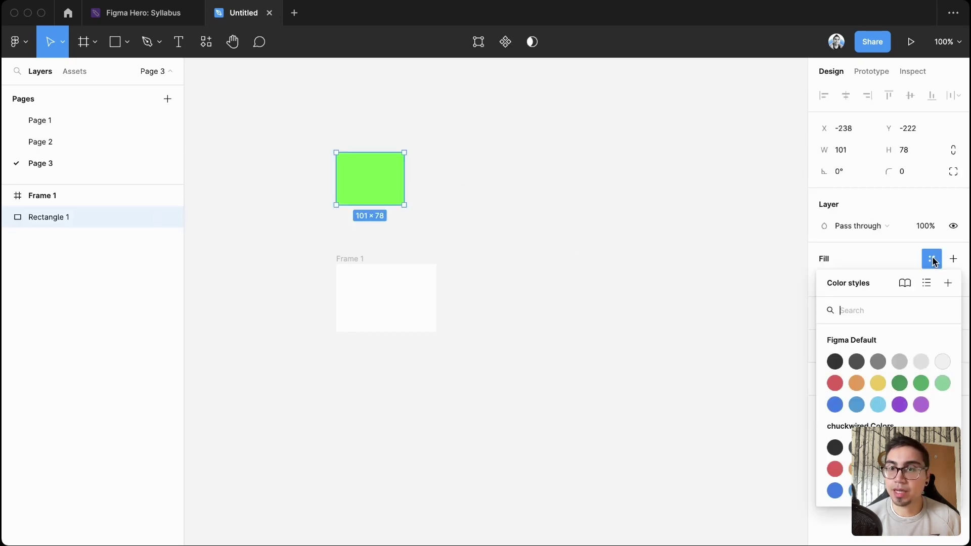
click(949, 285)
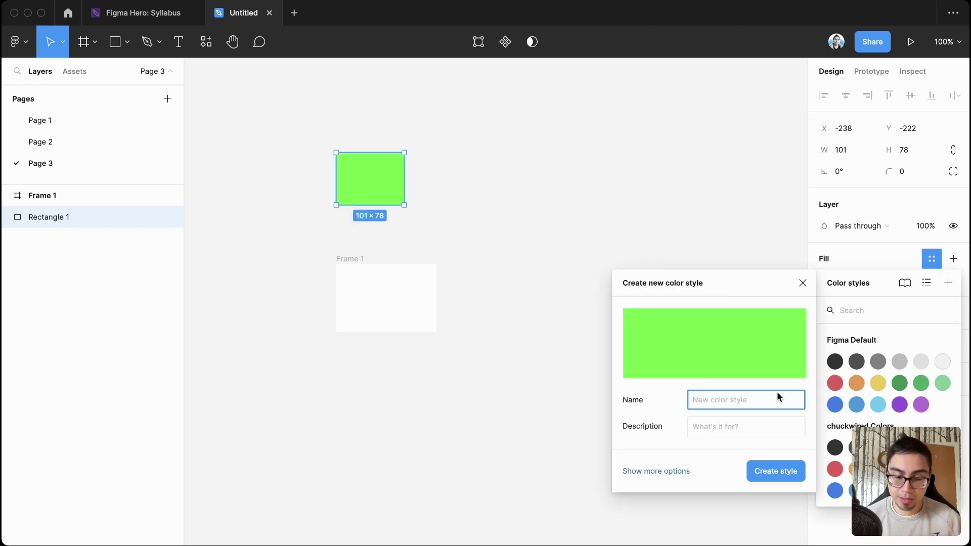
text(lime green)
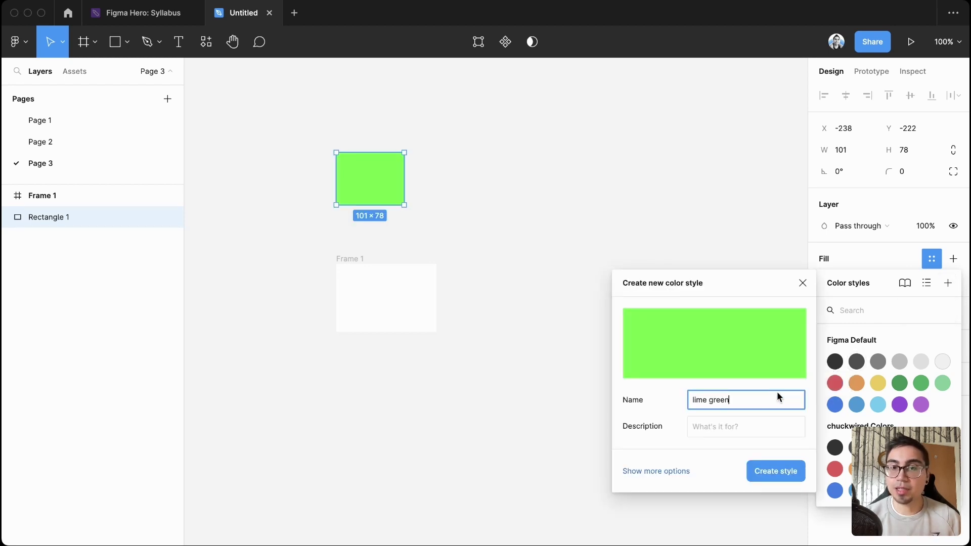
key(Return)
click(701, 323)
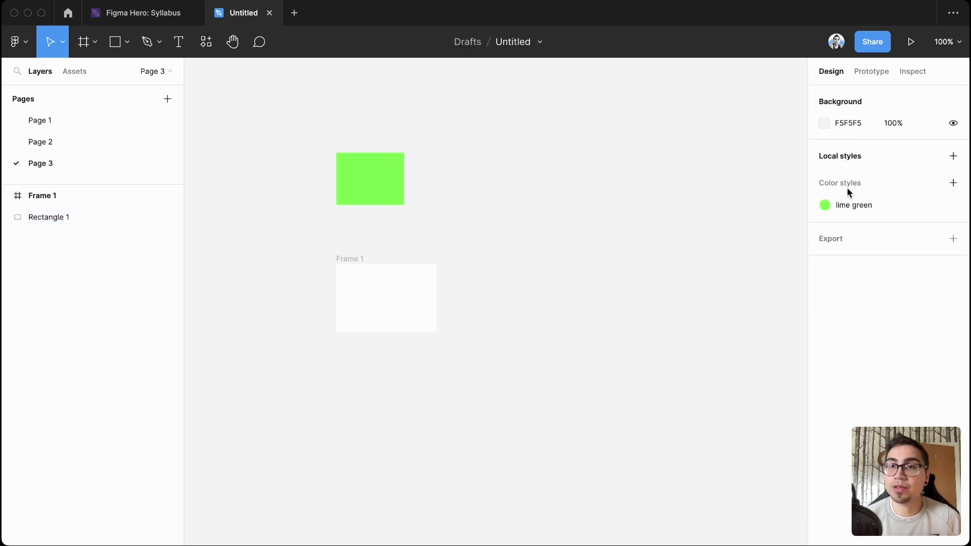
click(953, 155)
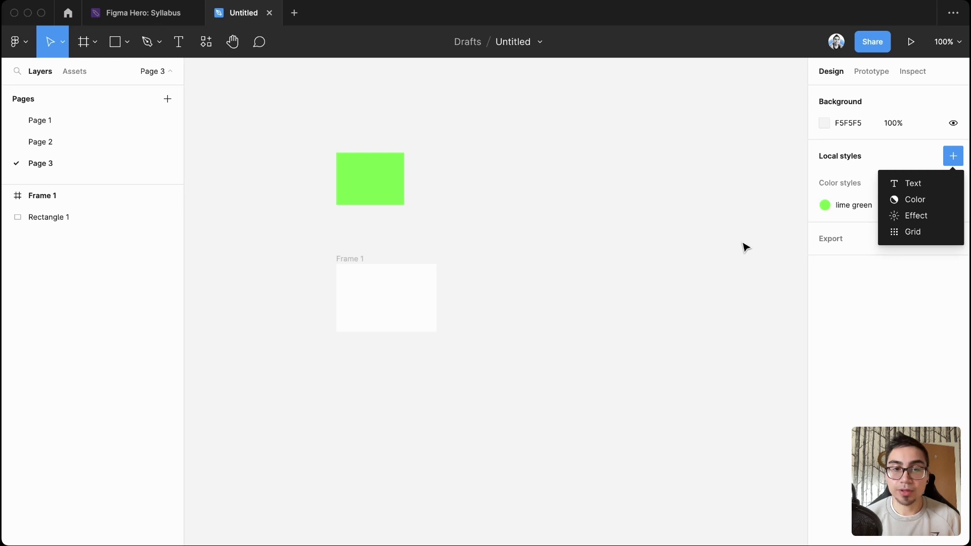
Rename the file in the title bar from Untitled to 'my first file'.
click(729, 282)
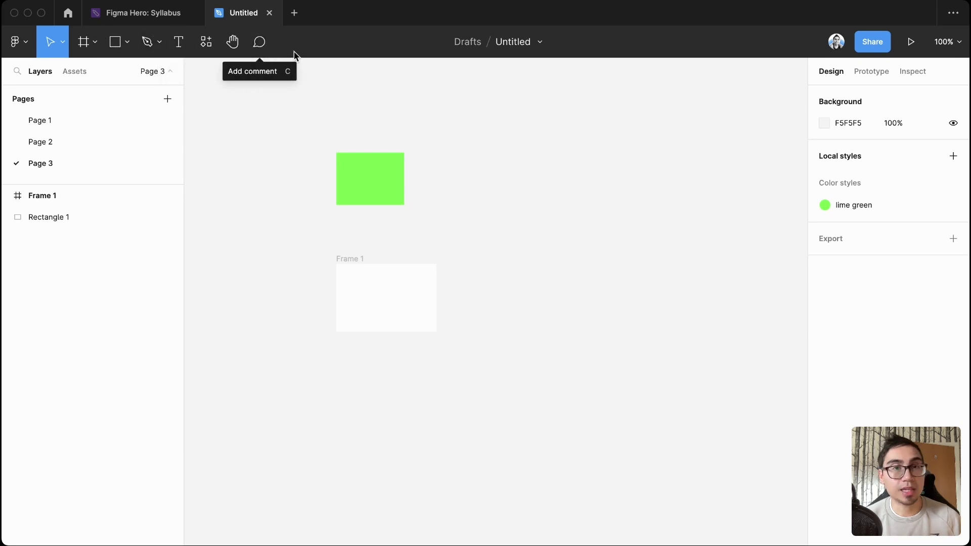
click(540, 45)
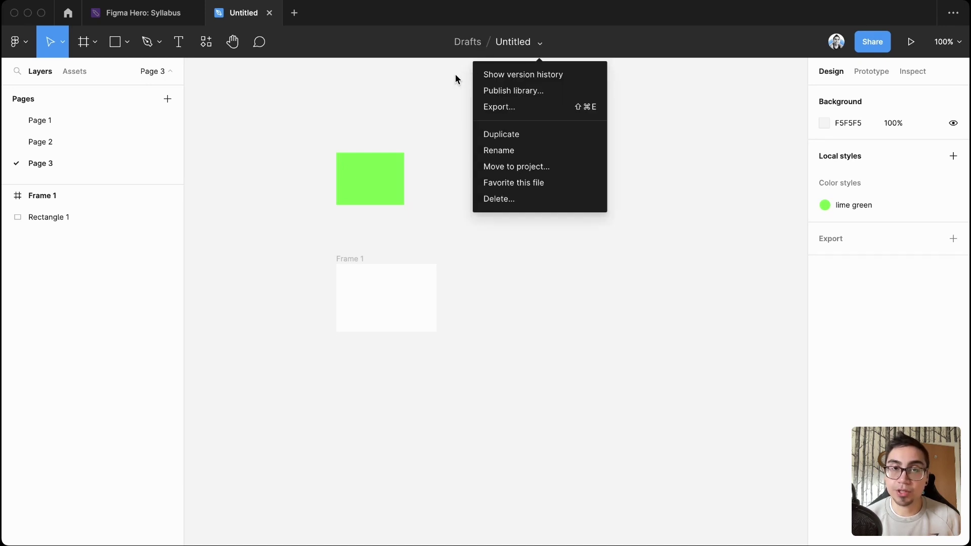
click(427, 91)
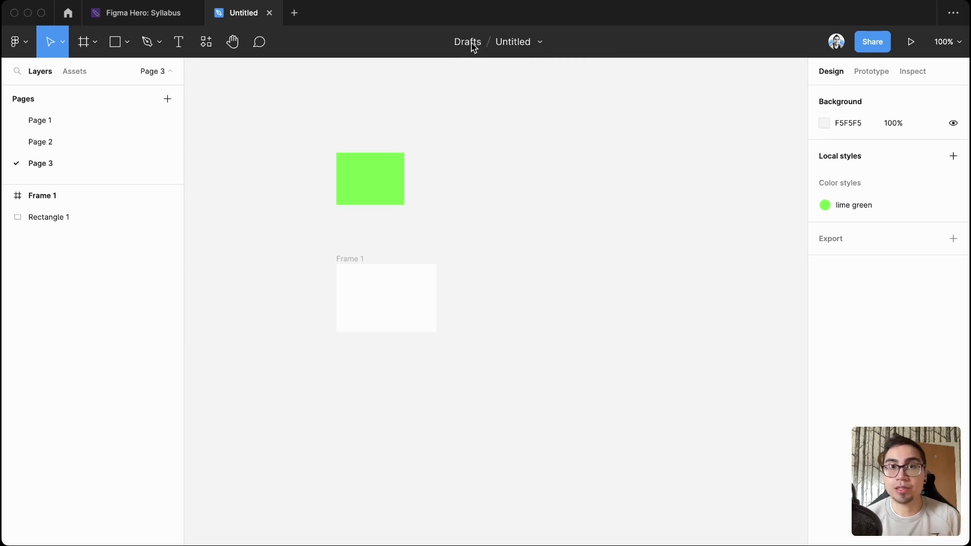
double_click(517, 41)
text(my first file)
key(Return)
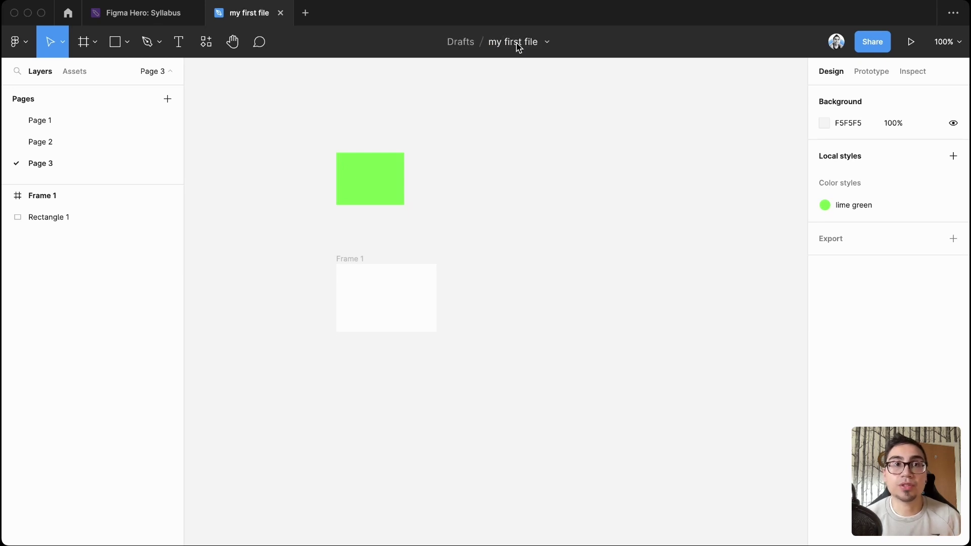
click(548, 42)
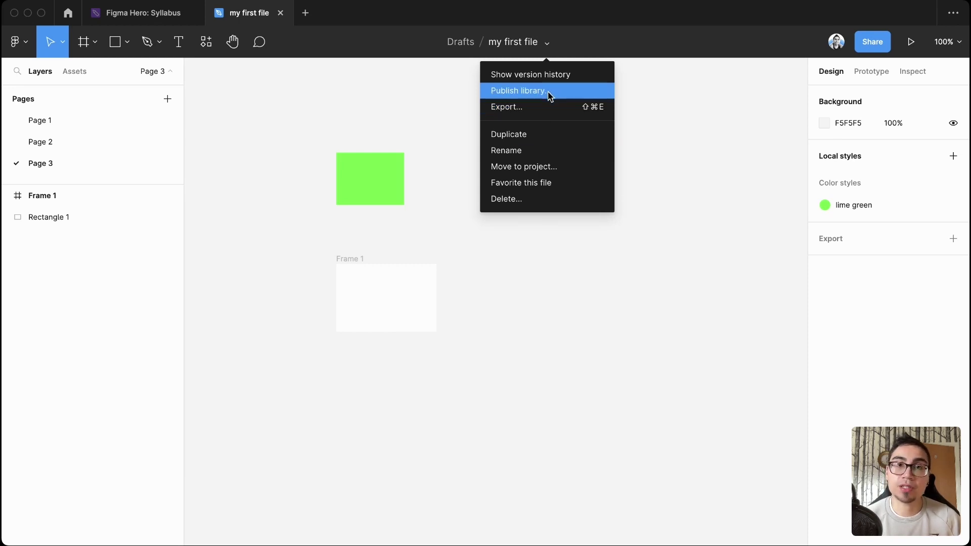
Click the empty canvas to close the 'my first file' options menu.
click(433, 110)
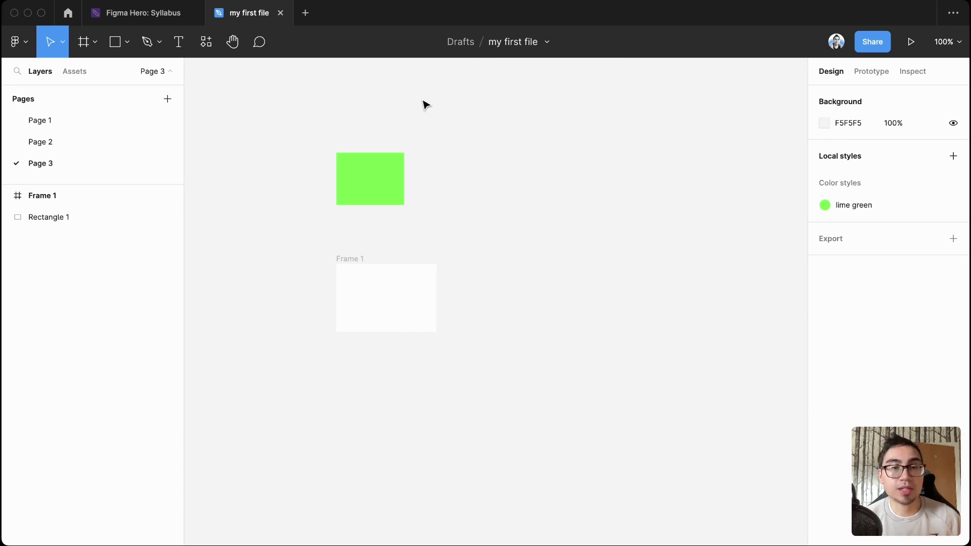